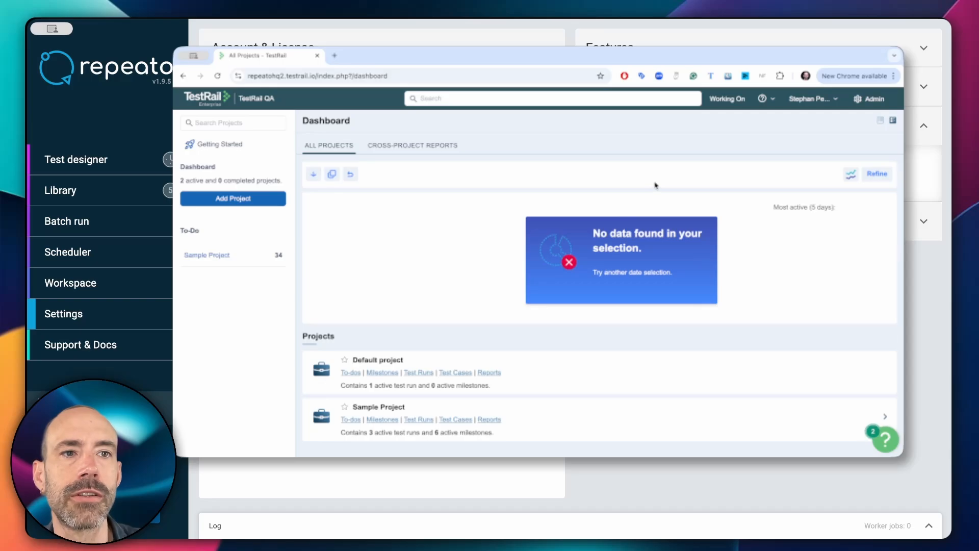
Turn on Enable API in TestRail's Admin Site Settings and save the settings.
{"action": "left_click", "coordinate": [863, 104]}
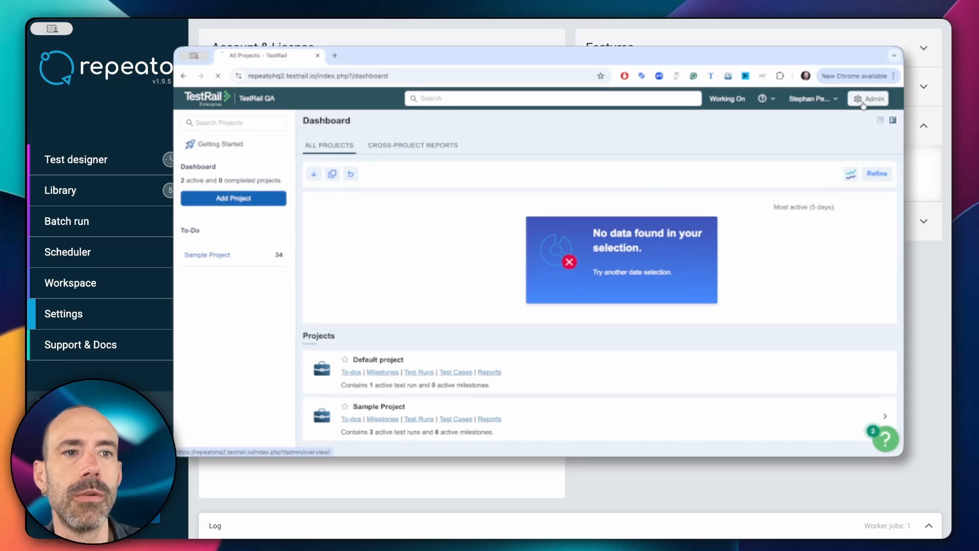
{"action": "left_click", "coordinate": [228, 287]}
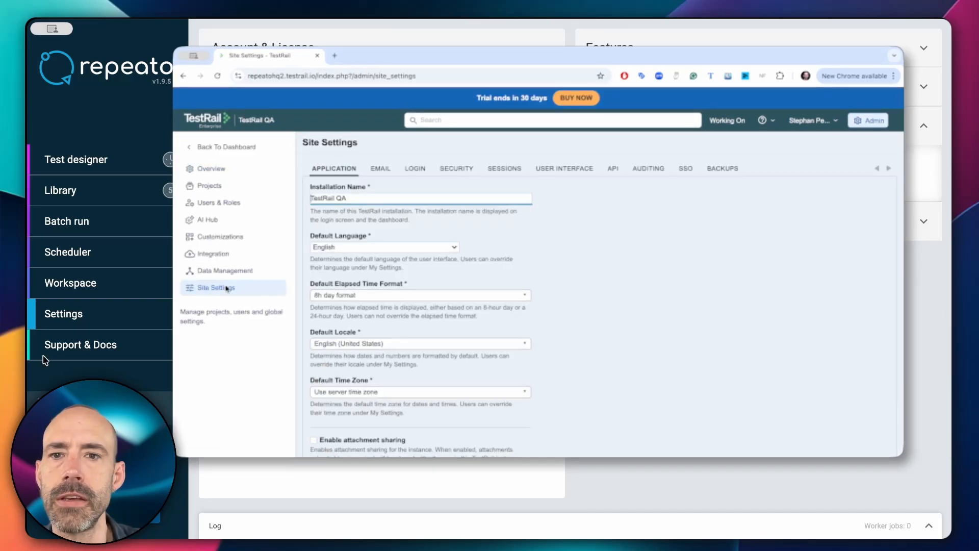
{"action": "left_click", "coordinate": [614, 168]}
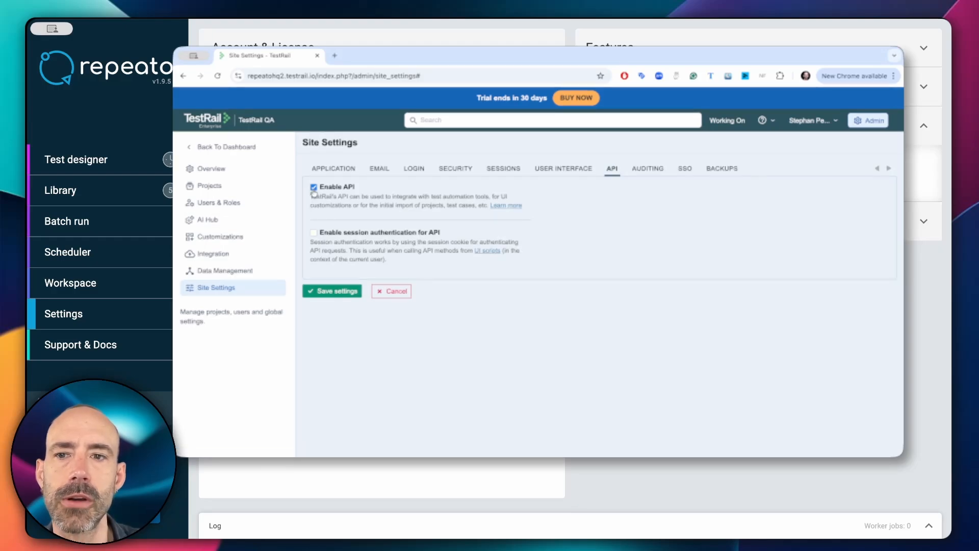
{"action": "left_click", "coordinate": [334, 293]}
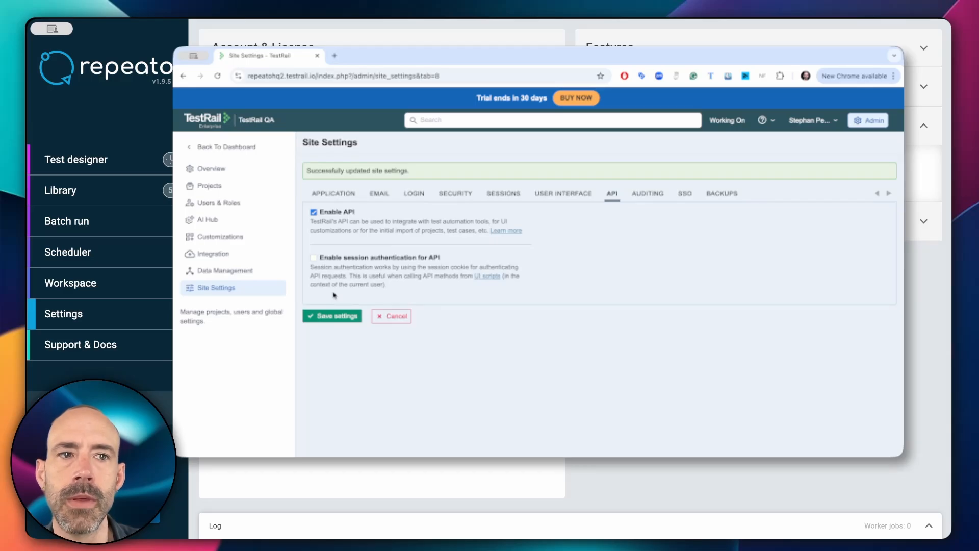
Generate a new API key named 'Repeato access' under My Settings > API Keys.
{"action": "left_click", "coordinate": [804, 121]}
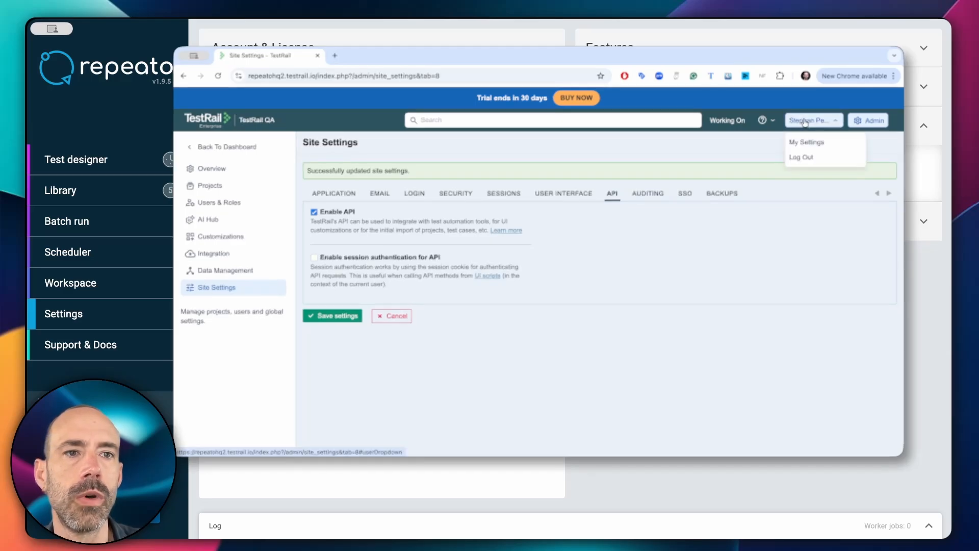
{"action": "left_click", "coordinate": [804, 143]}
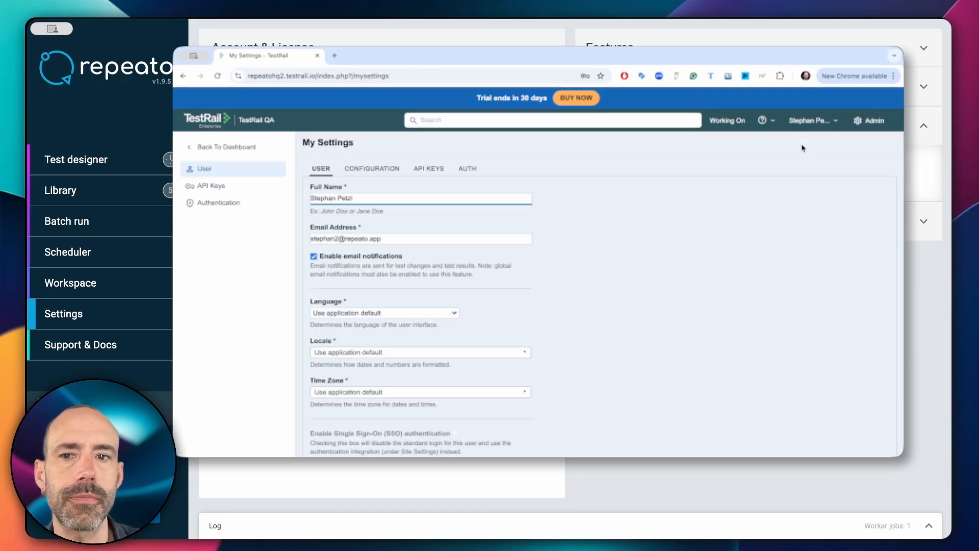
{"action": "left_click", "coordinate": [429, 169]}
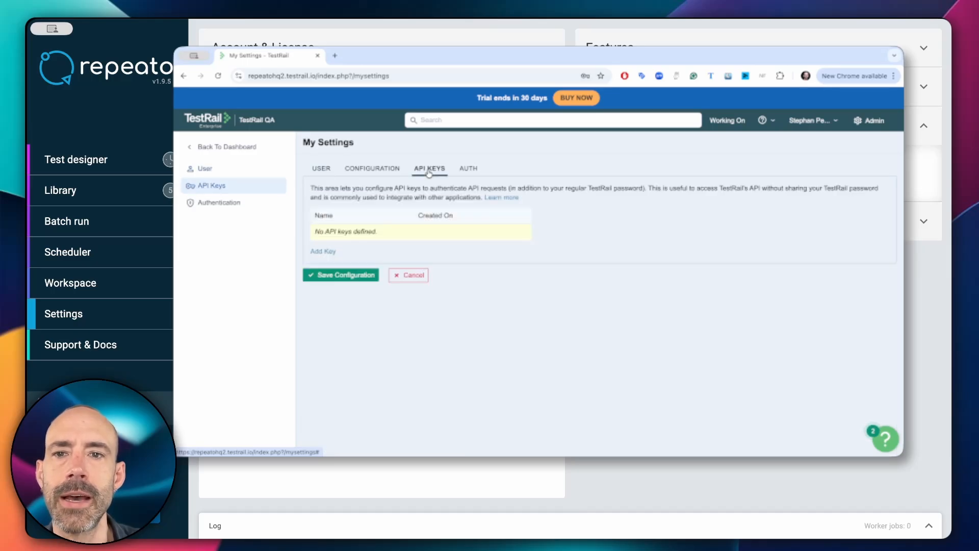
{"action": "left_click", "coordinate": [321, 251]}
{"action": "type", "text": "Rai"}
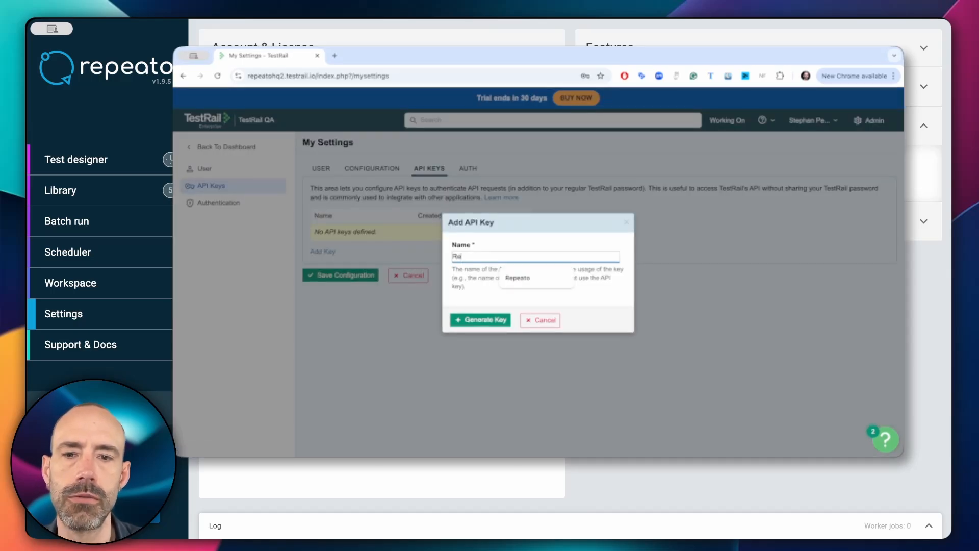
{"action": "type", "text": "eato access"}
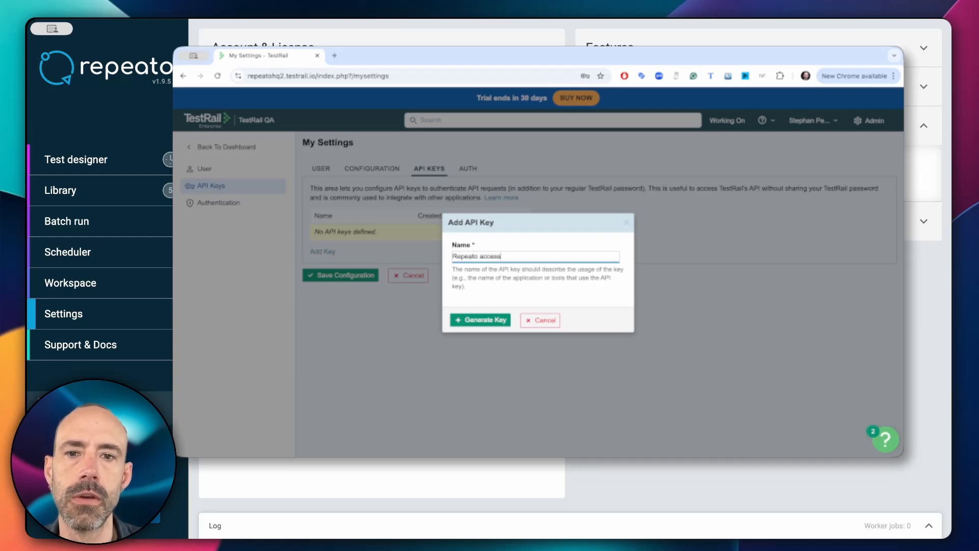
{"action": "left_click", "coordinate": [484, 323]}
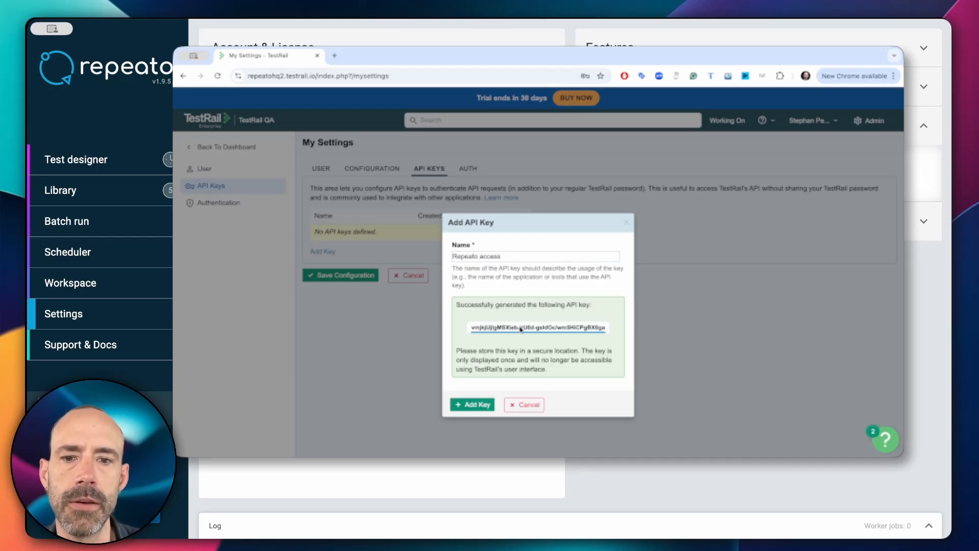
Copy the generated key, add it to the key list, and save the configuration.
{"action": "triple_click", "coordinate": [521, 329]}
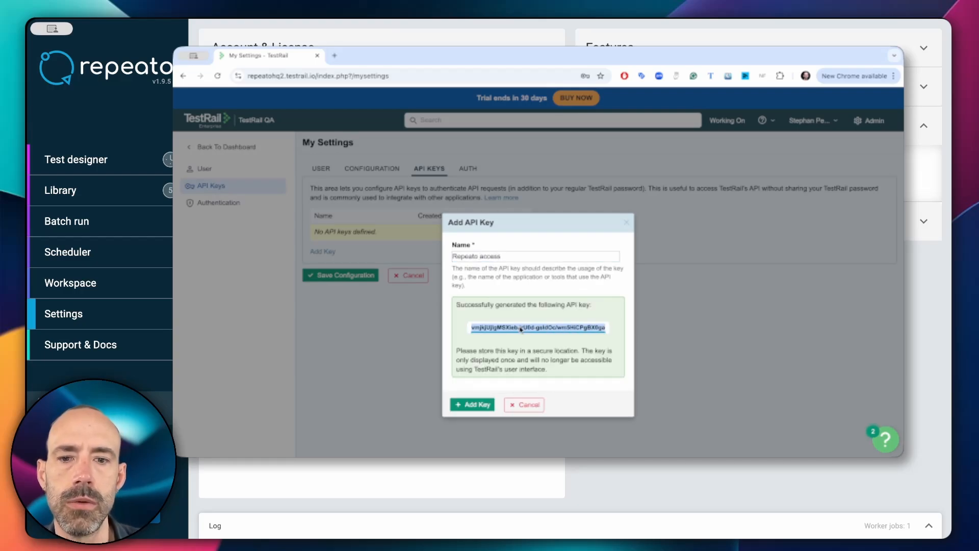
{"action": "left_click", "coordinate": [484, 406]}
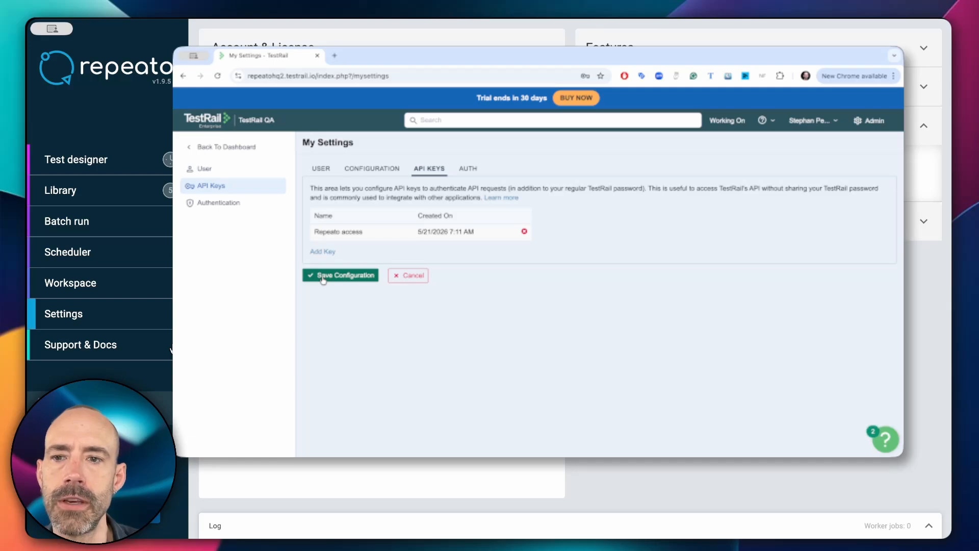
{"action": "left_click", "coordinate": [323, 279]}
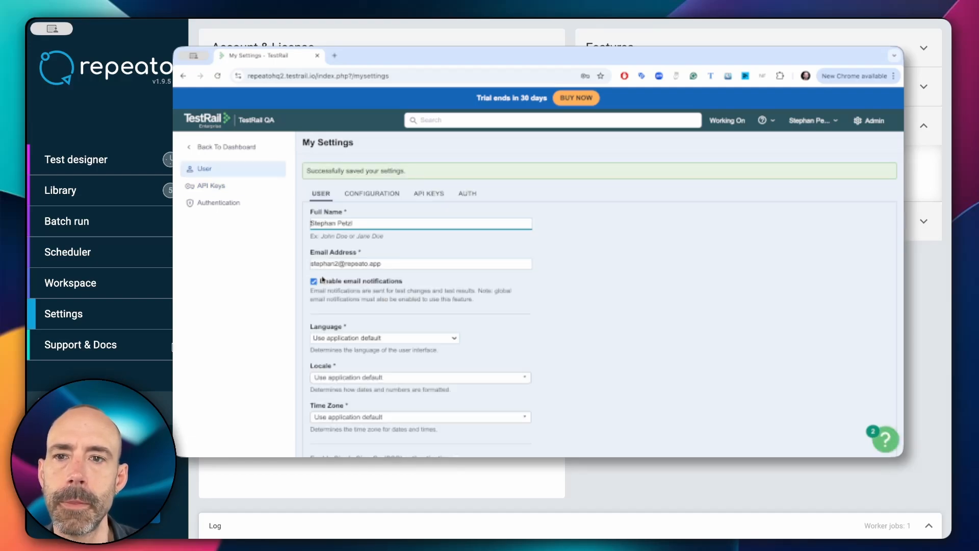
Open Repeato's Setup TestRail Connector form under Connectors, then bring TestRail's To-Do page forward.
{"action": "left_click", "coordinate": [436, 199]}
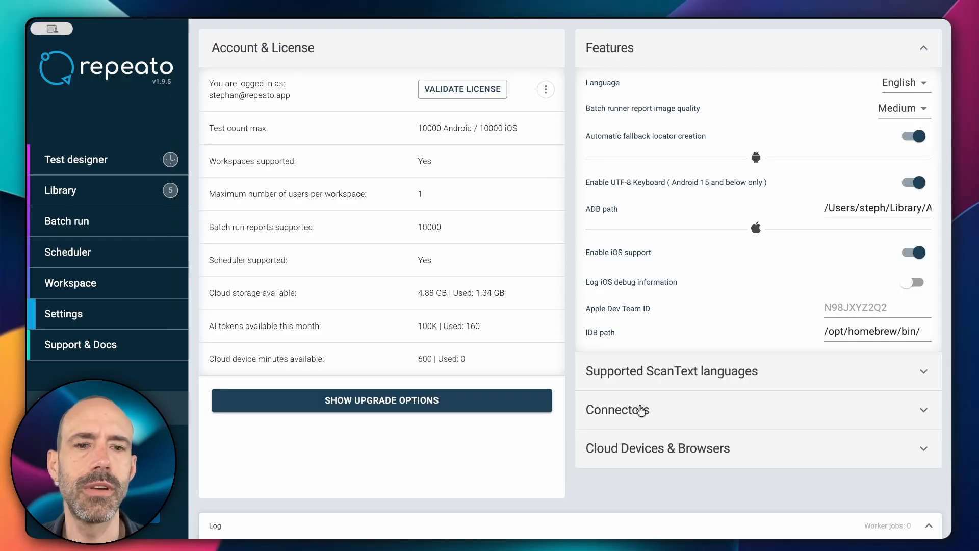
{"action": "left_click", "coordinate": [630, 410]}
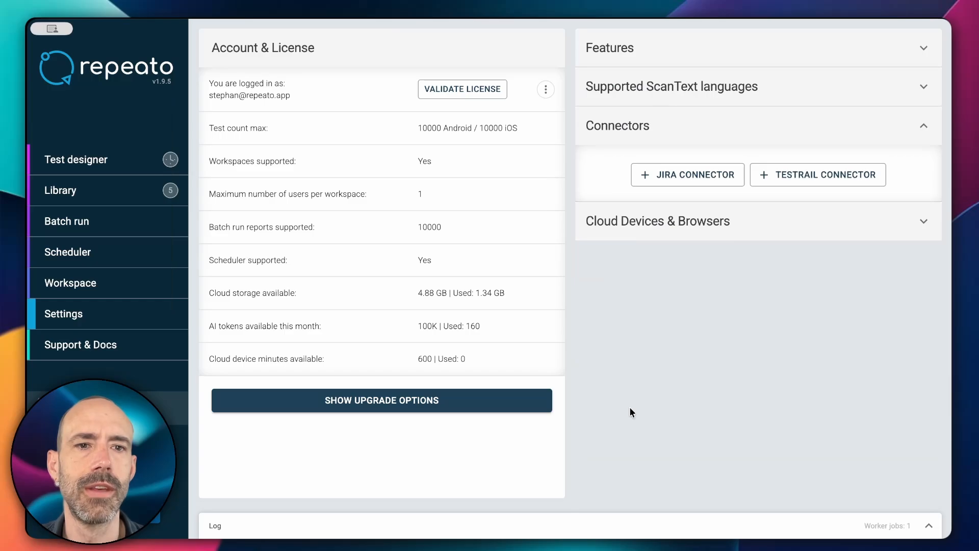
{"action": "left_click", "coordinate": [788, 176]}
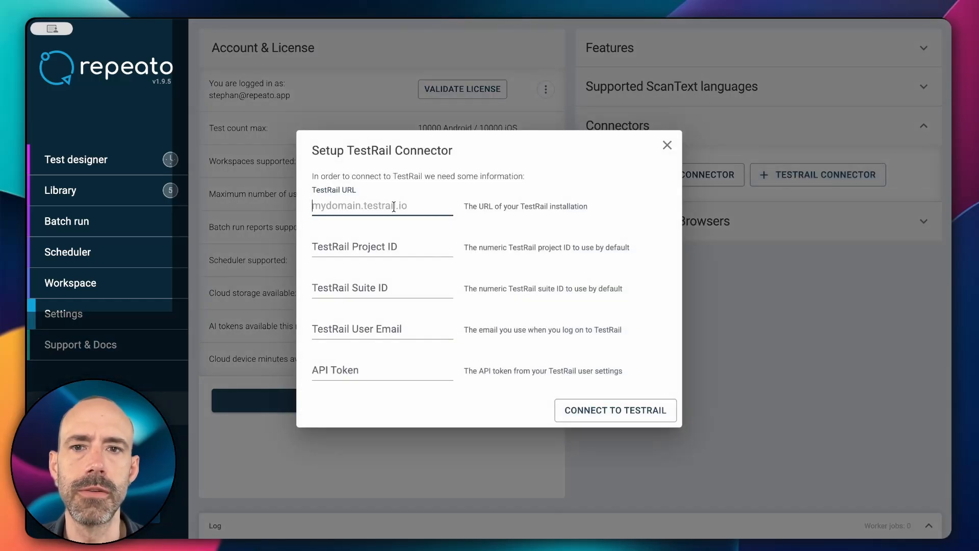
{"action": "key", "text": "super+Tab"}
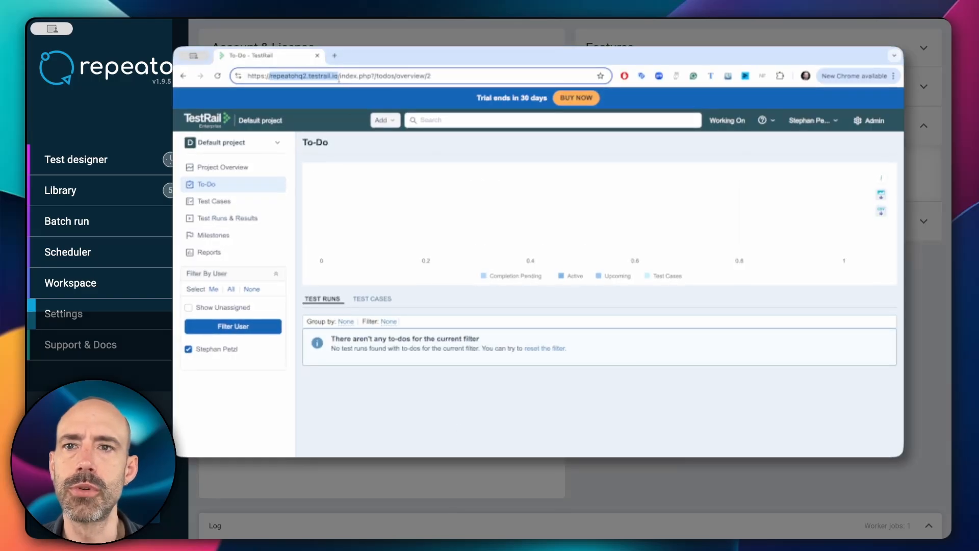
Read the installation domain and project ID 2 from the To-Do page URL.
{"action": "left_click", "coordinate": [410, 77]}
{"action": "left_click_drag", "start_coordinate": [427, 75], "coordinate": [443, 76]}
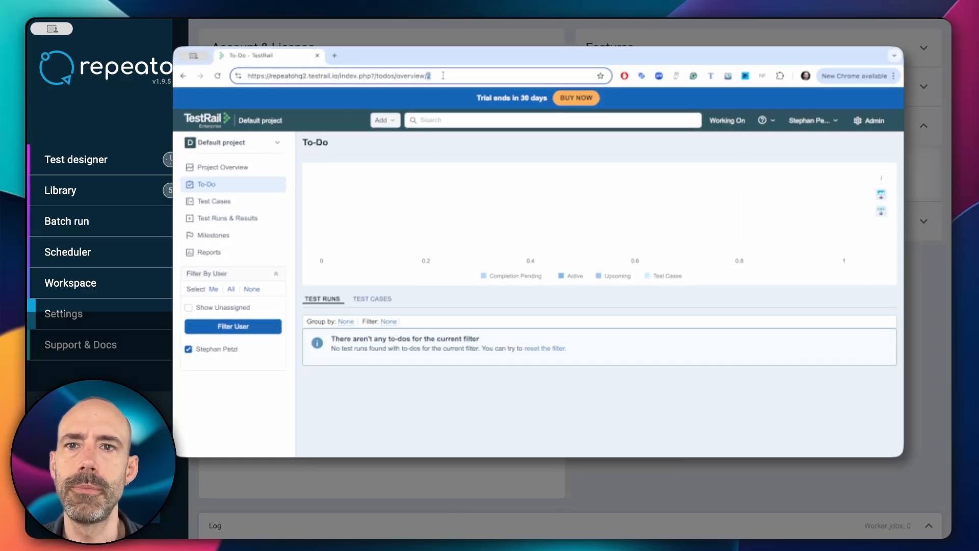
{"action": "left_click", "coordinate": [337, 75]}
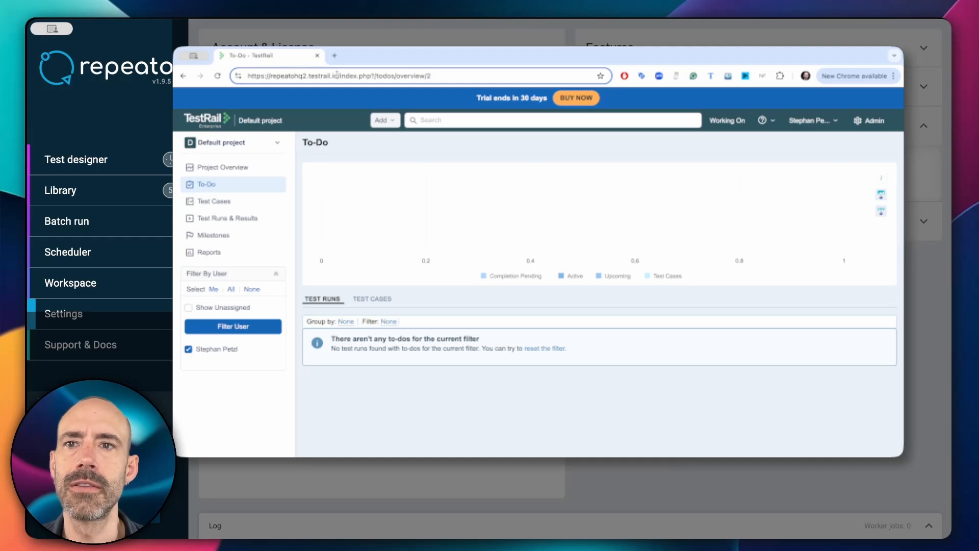
{"action": "left_click_drag", "start_coordinate": [337, 76], "coordinate": [272, 76]}
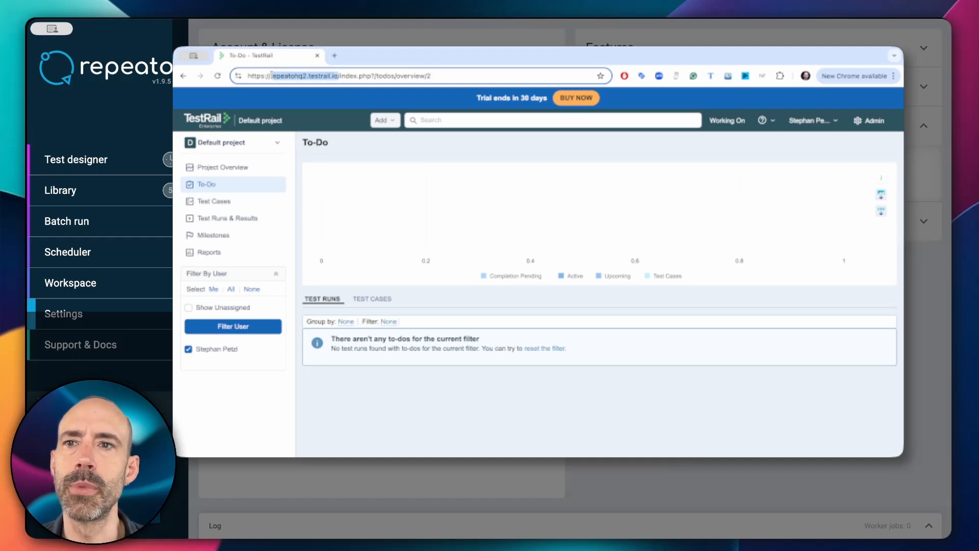
{"action": "left_click", "coordinate": [395, 204]}
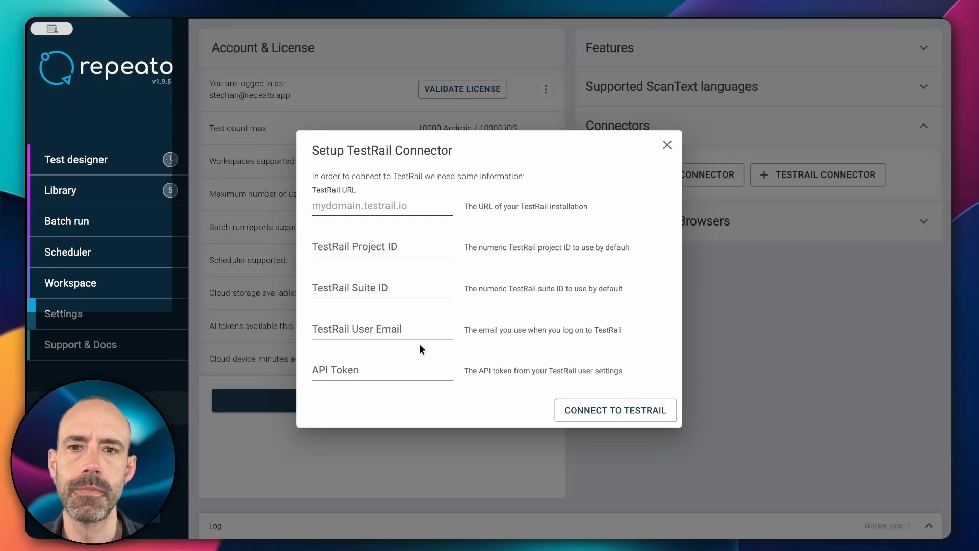
Connect Repeato to repeatohq2.testrail.io, project 2, with the user's email and pasted API token.
{"action": "type", "text": "repeatoh"}
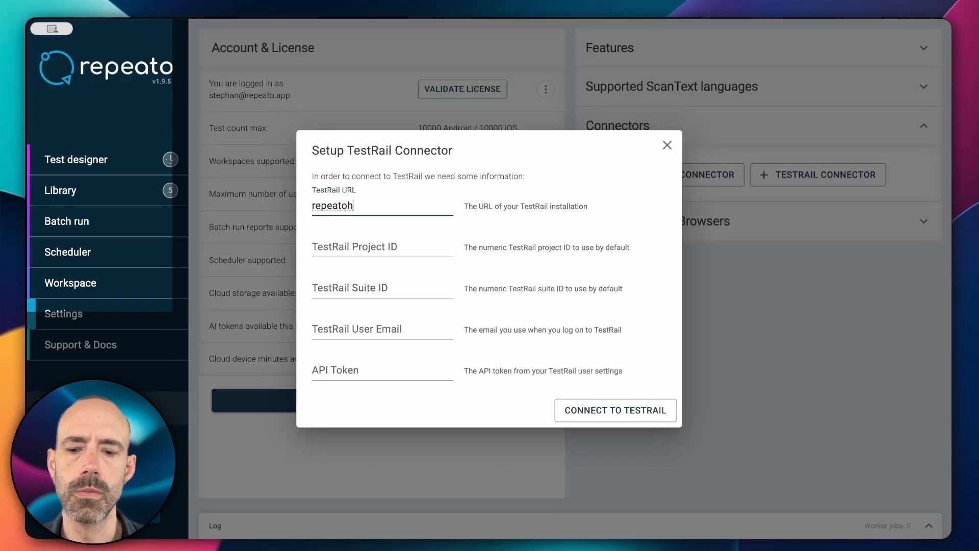
{"action": "type", "text": "q2.testrail.io"}
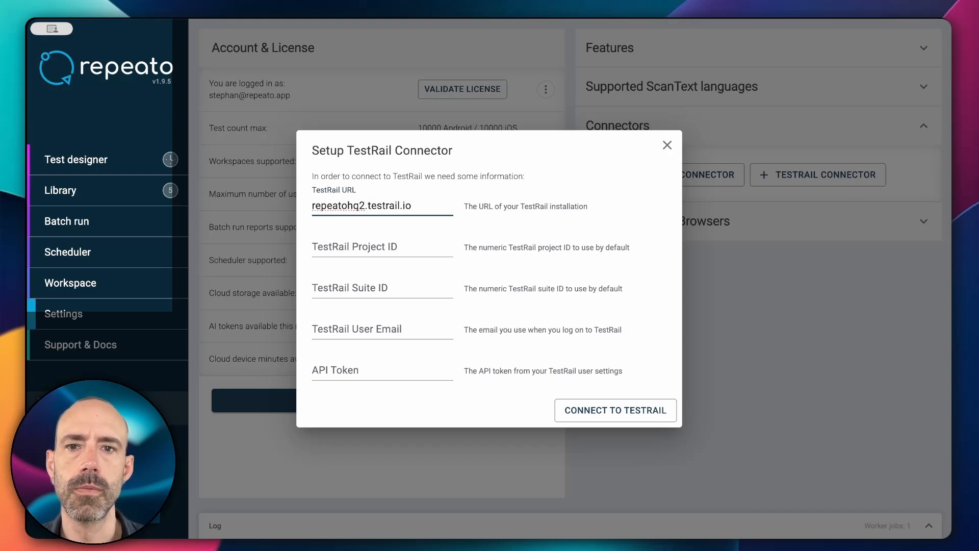
{"action": "key", "text": "Tab"}
{"action": "type", "text": "2"}
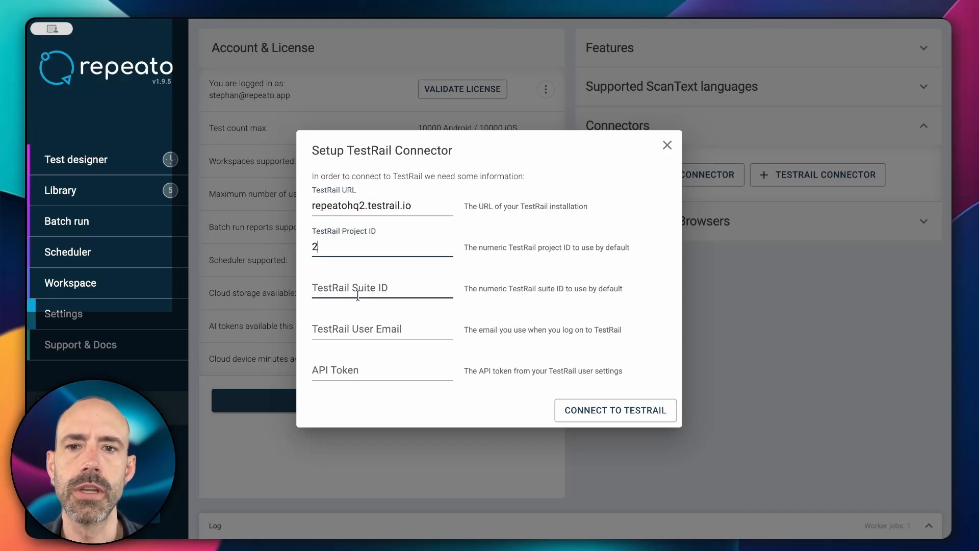
{"action": "left_click", "coordinate": [345, 327]}
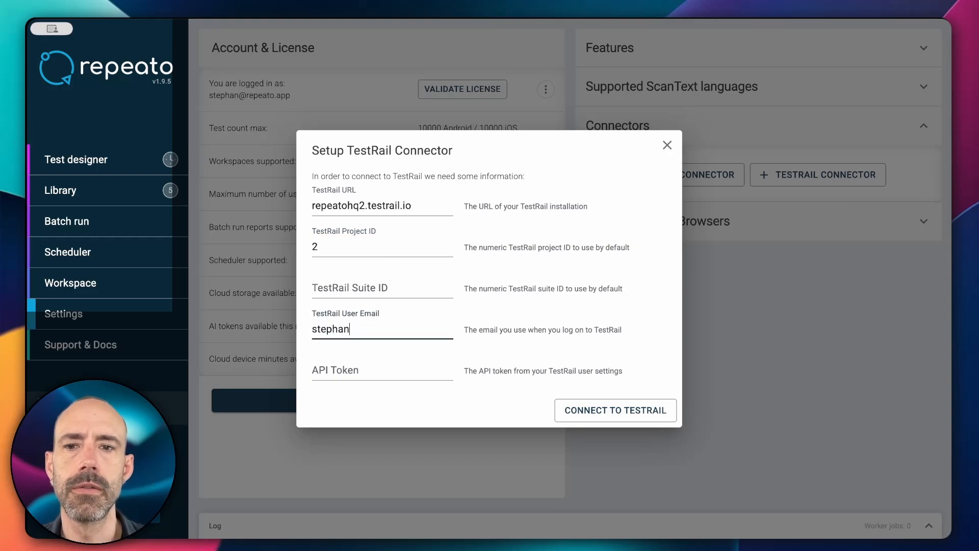
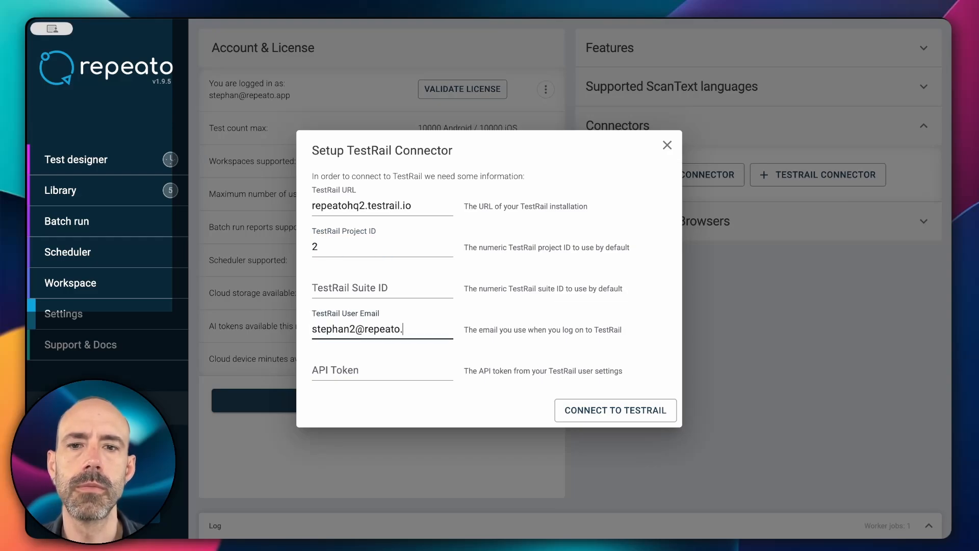
{"action": "left_click", "coordinate": [342, 370]}
{"action": "key", "text": "super+v"}
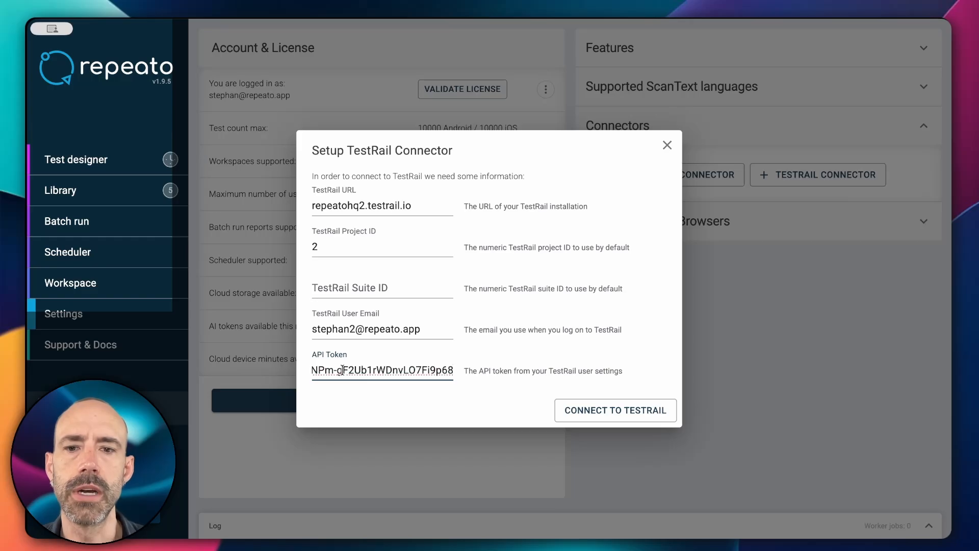
{"action": "left_click", "coordinate": [570, 411]}
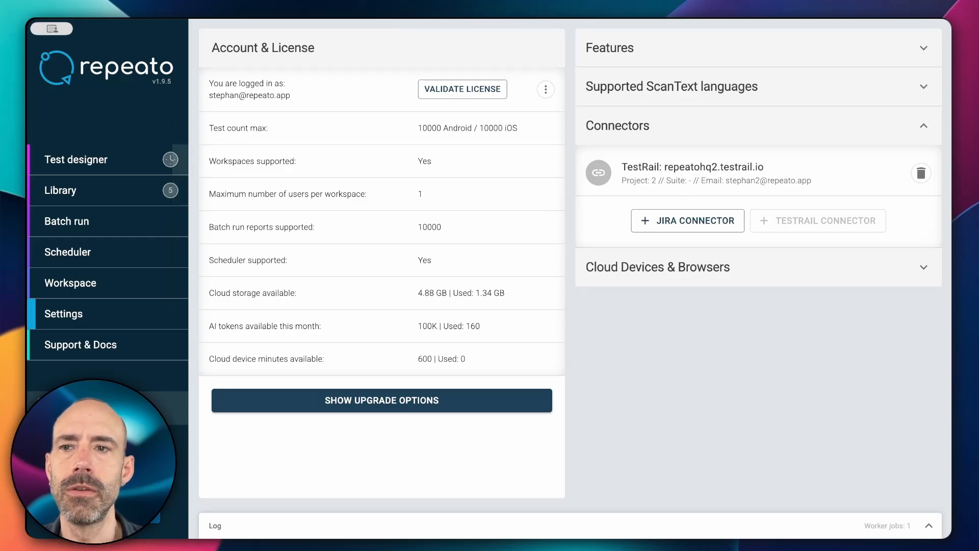
{"action": "left_click", "coordinate": [107, 190]}
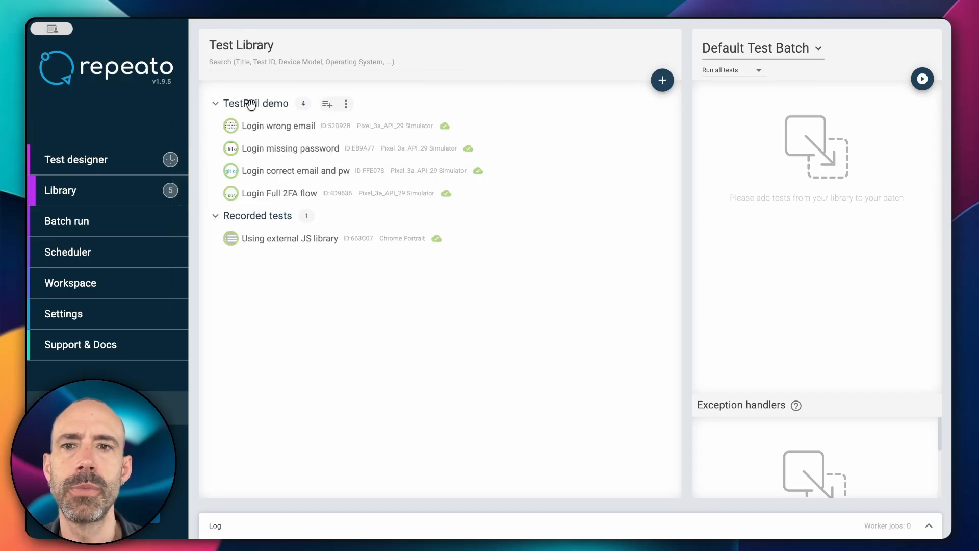
Add the four TestRail demo tests to the Default Test Batch and run it.
{"action": "left_click", "coordinate": [327, 104]}
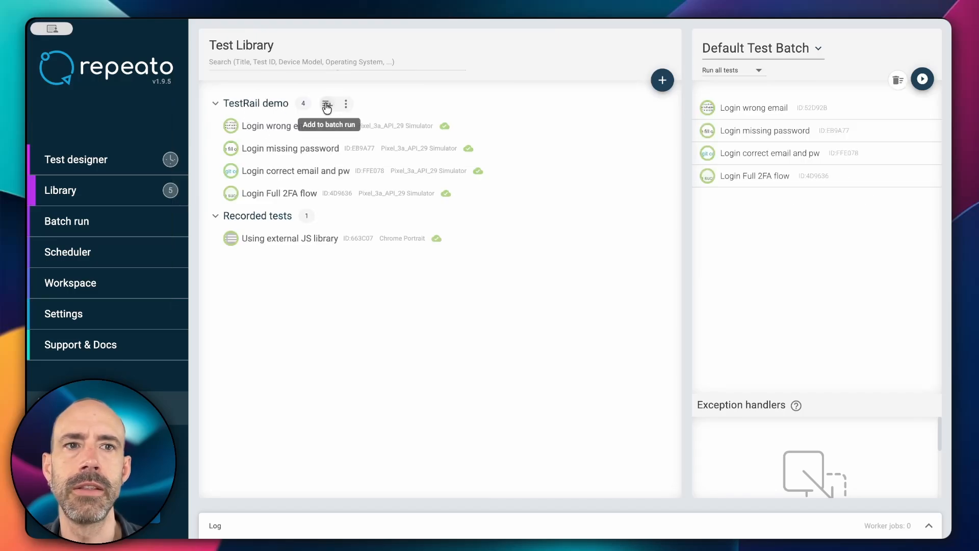
{"action": "left_click", "coordinate": [119, 227]}
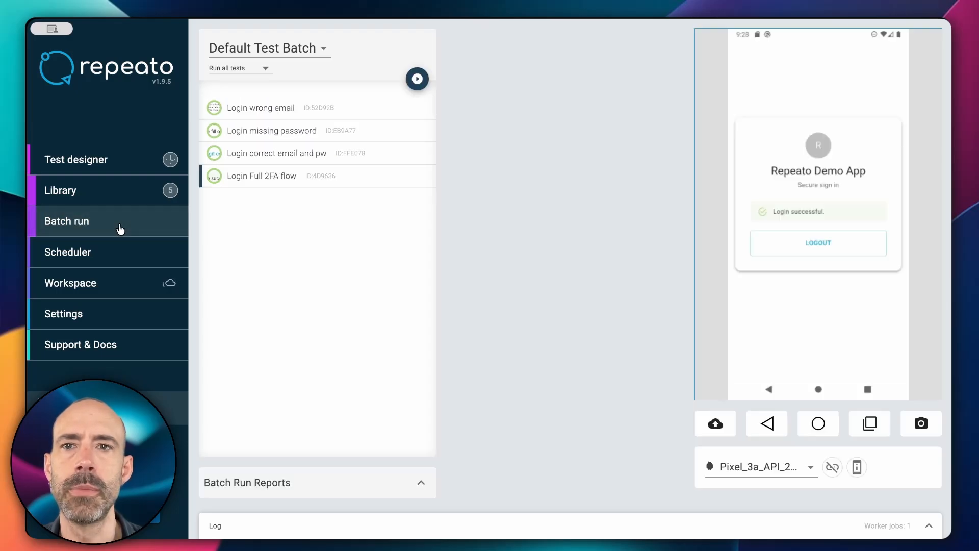
{"action": "left_click", "coordinate": [273, 109]}
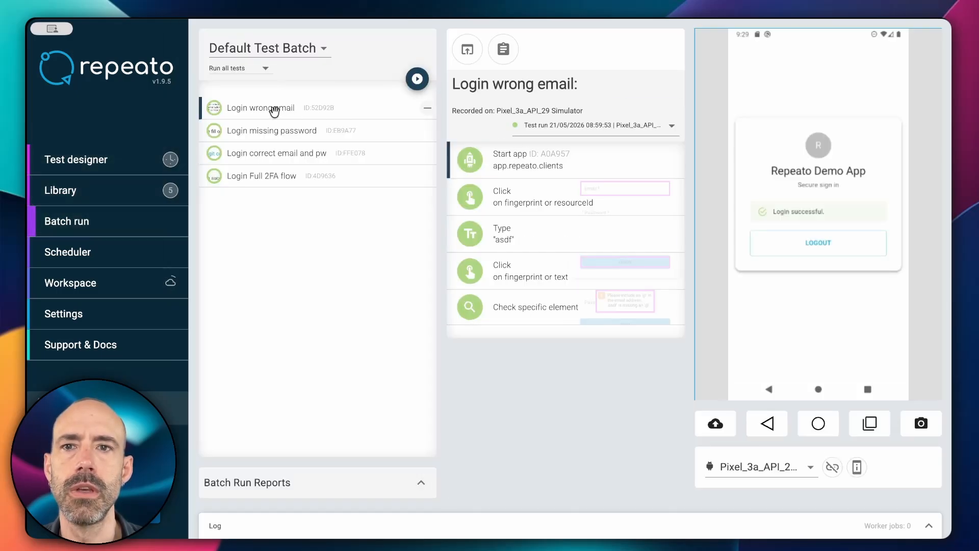
{"action": "left_click", "coordinate": [418, 79]}
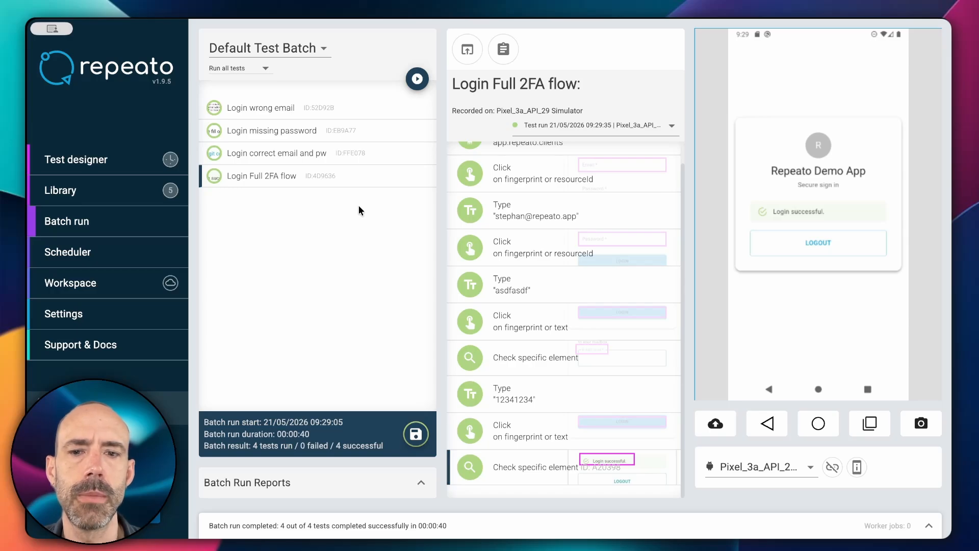
Choose 'Export, upload and publish to TestRail', keeping the existing Repeato Default Test Batch run as target.
{"action": "left_click", "coordinate": [415, 434]}
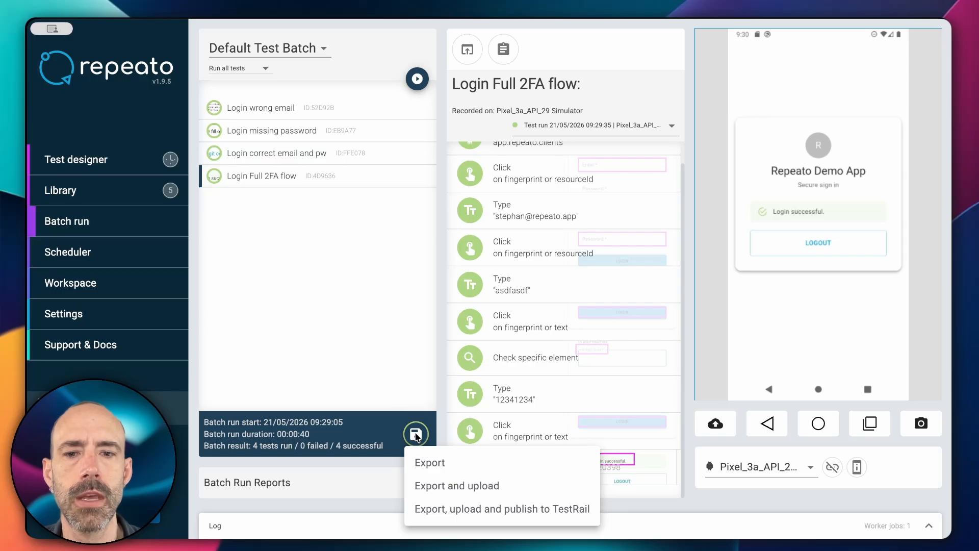
{"action": "left_click", "coordinate": [462, 510]}
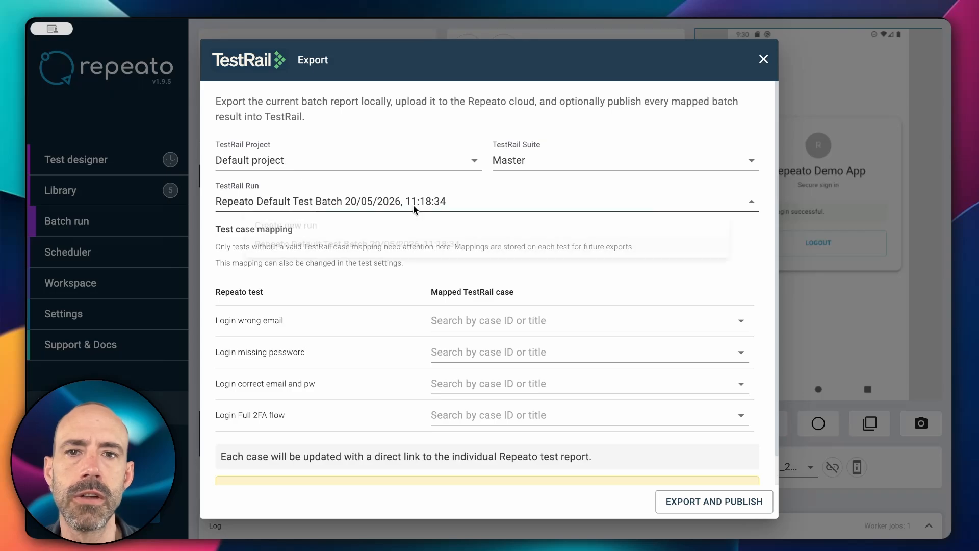
{"action": "left_click", "coordinate": [415, 208]}
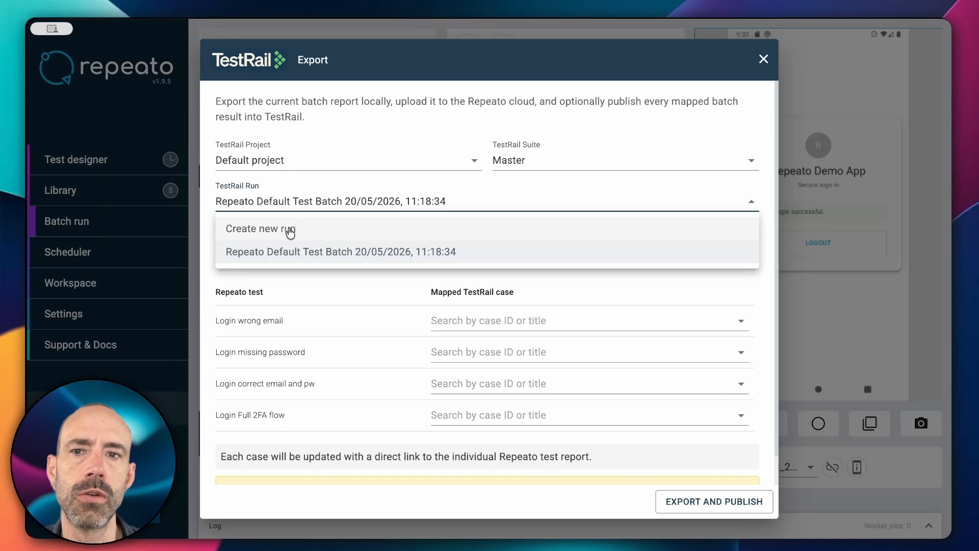
{"action": "left_click", "coordinate": [357, 304]}
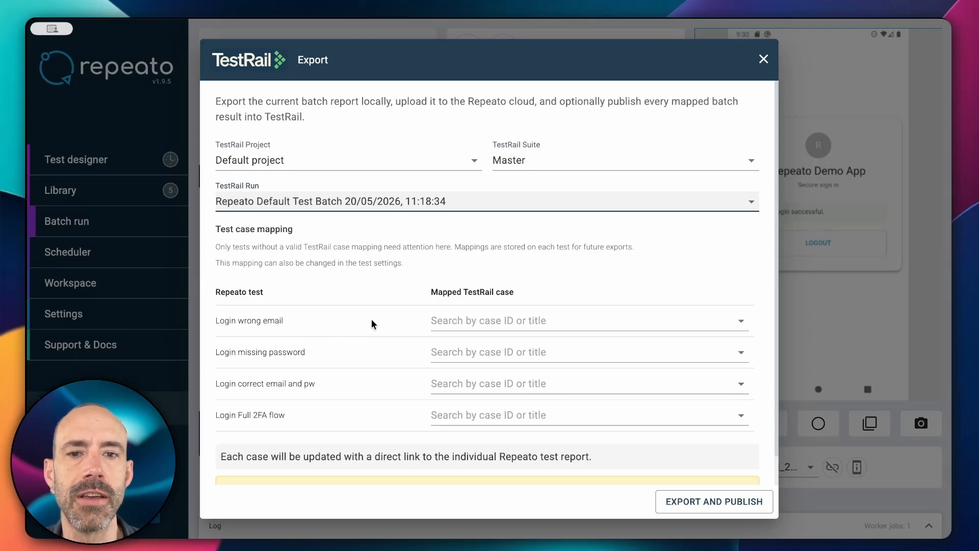
Map Login wrong email, missing password, correct email and pw, Full 2FA flow to C46–C49, then publish.
{"action": "left_click", "coordinate": [435, 321]}
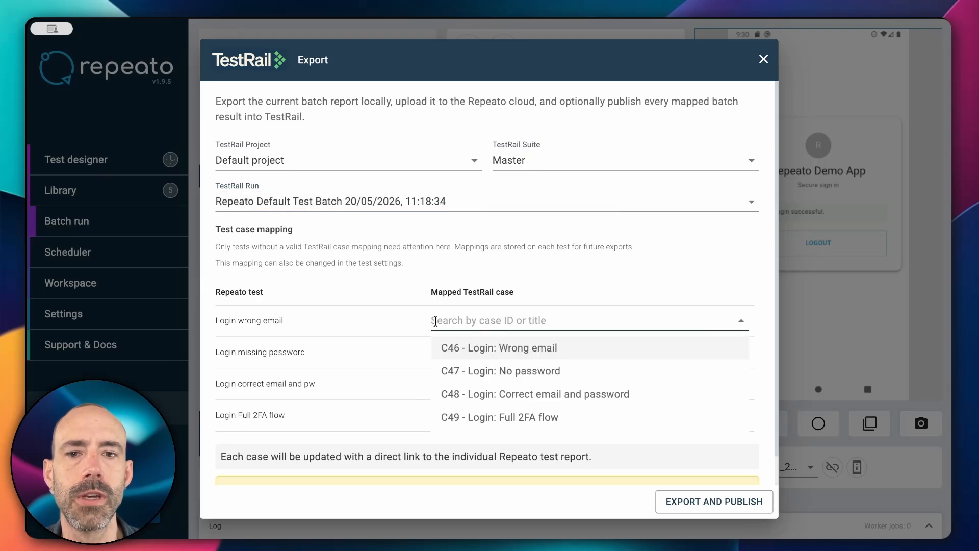
{"action": "left_click", "coordinate": [476, 353]}
{"action": "left_click", "coordinate": [475, 351]}
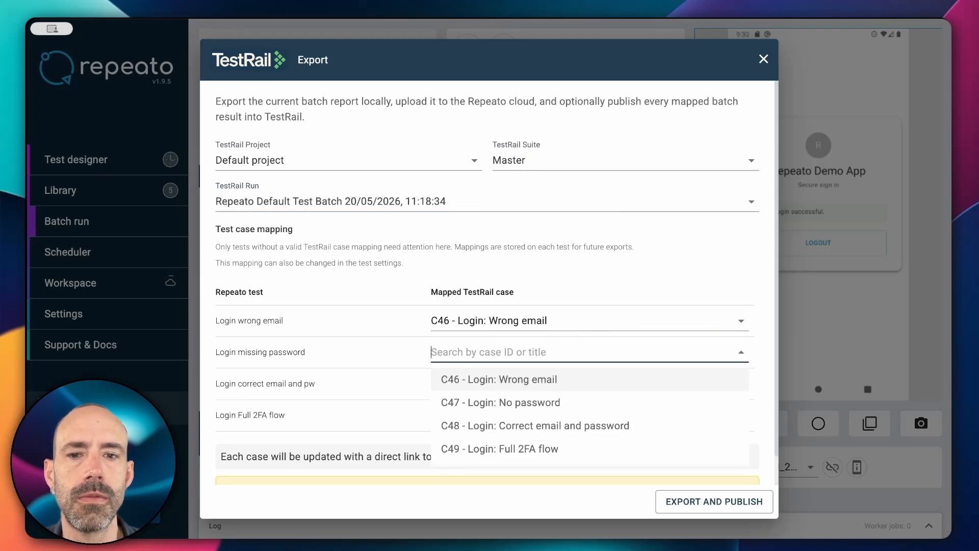
{"action": "key", "text": "Down"}
{"action": "key", "text": "Tab"}
{"action": "key", "text": "Down"}
{"action": "key", "text": "Down"}
{"action": "key", "text": "Down"}
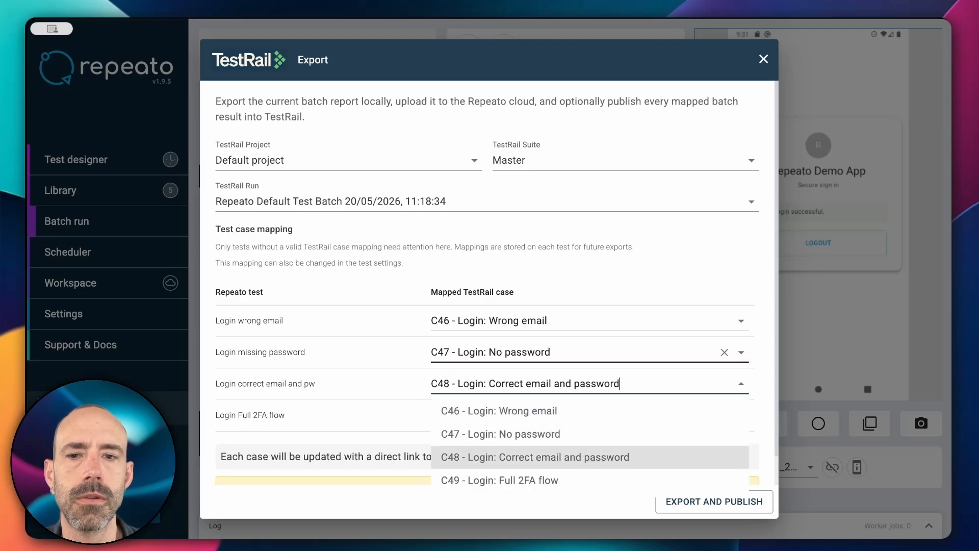
{"action": "key", "text": "Return"}
{"action": "key", "text": "Tab"}
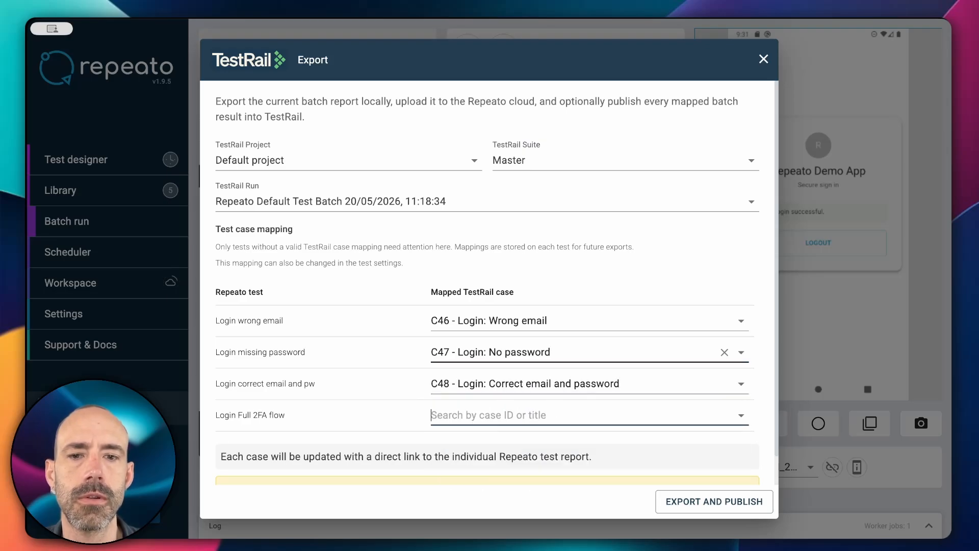
{"action": "key", "text": "Down"}
{"action": "key", "text": "Down"}
{"action": "key", "text": "Down"}
{"action": "key", "text": "Down"}
{"action": "key", "text": "Return"}
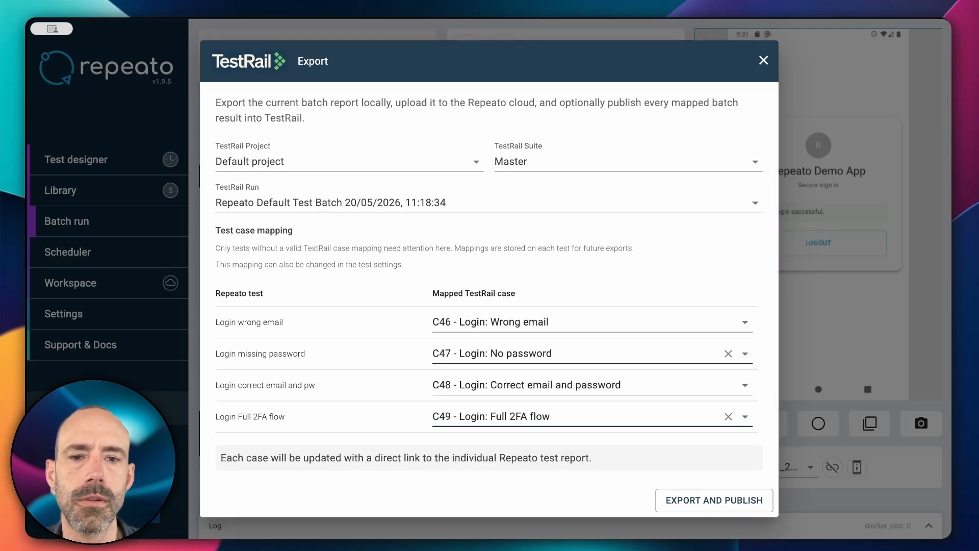
{"action": "left_click", "coordinate": [674, 502]}
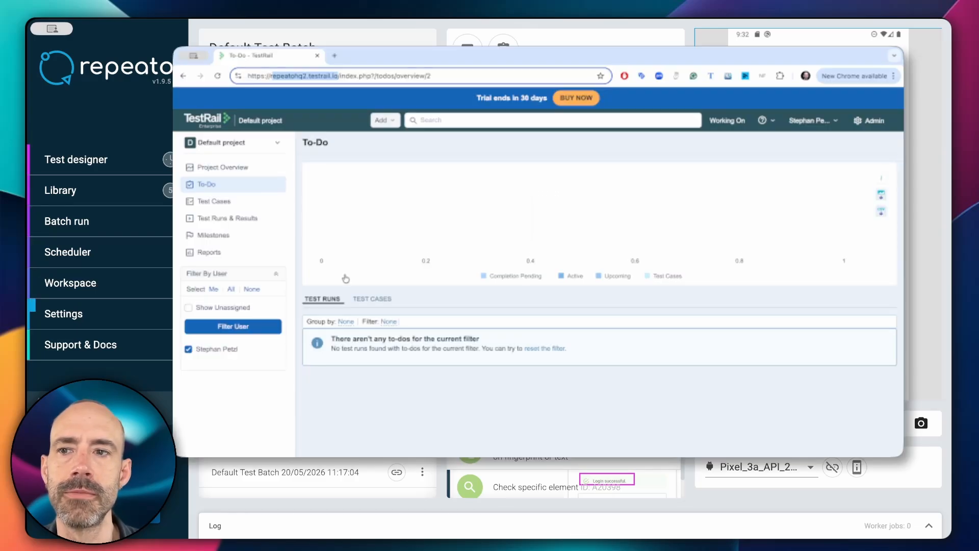
Open the Login: Full 2FA flow test in run R13 and scroll to its Passed results.
{"action": "left_click", "coordinate": [214, 201]}
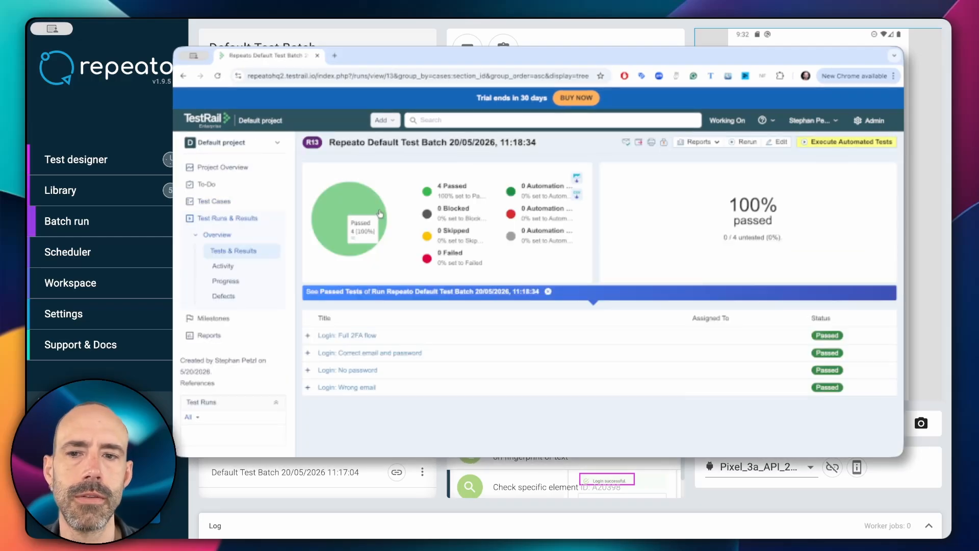
{"action": "left_click", "coordinate": [358, 337]}
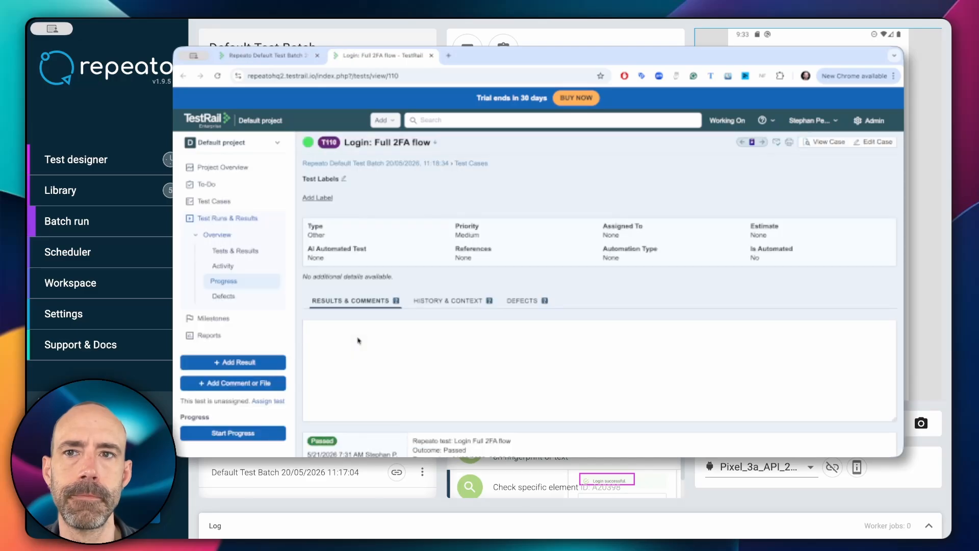
{"action": "scroll", "coordinate": [359, 340], "scroll_direction": "down", "scroll_amount": 4}
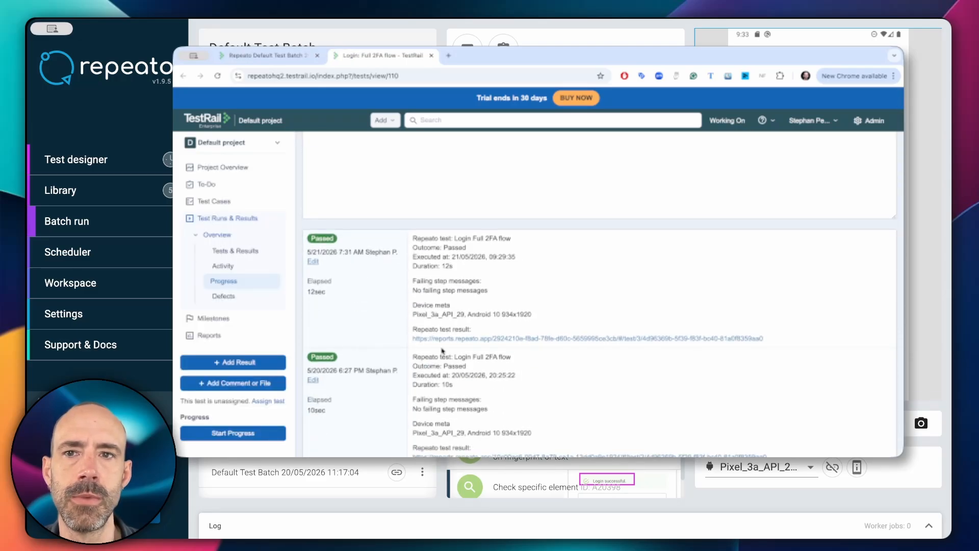
Review the Login Full 2FA flow step screenshots in the linked Repeato report, then return to Repeato.
{"action": "left_click", "coordinate": [446, 340]}
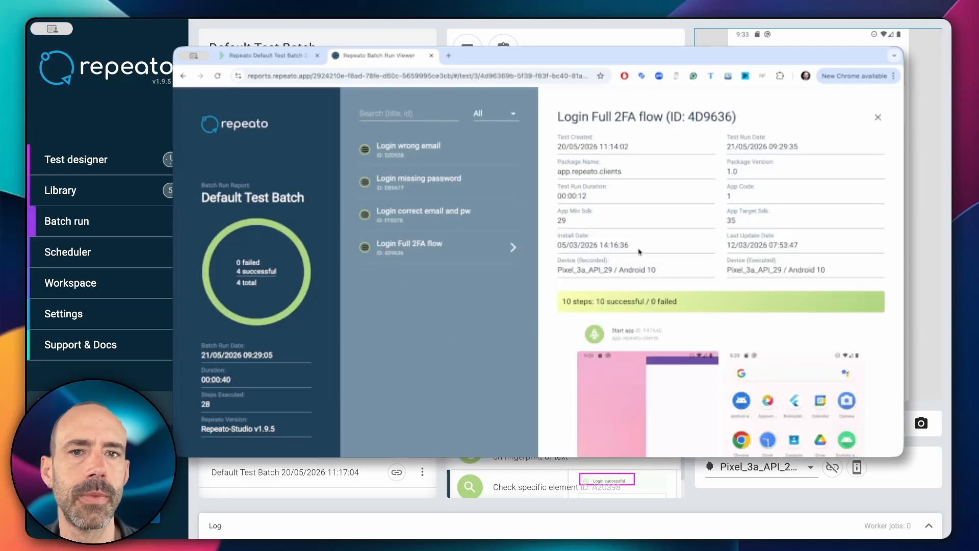
{"action": "scroll", "coordinate": [639, 252], "scroll_direction": "down", "scroll_amount": 10}
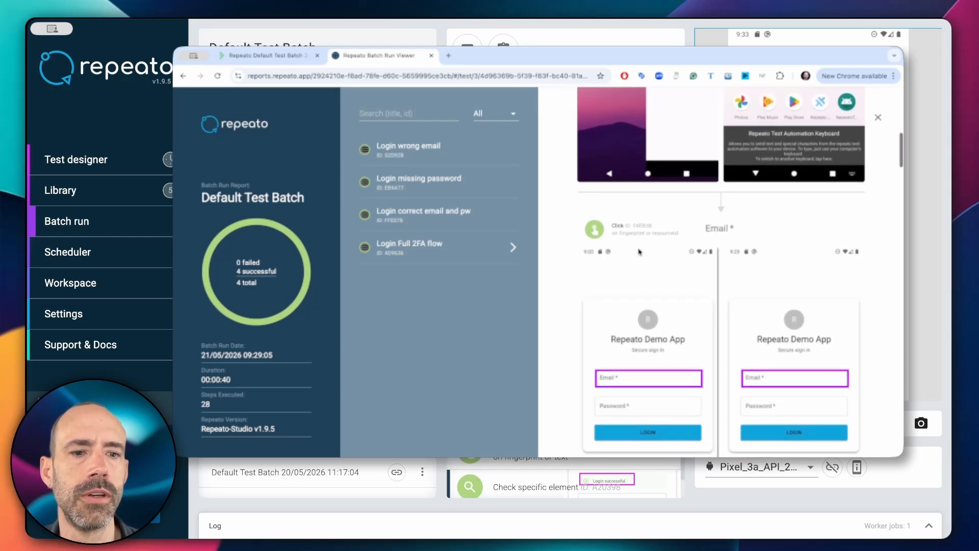
{"action": "scroll", "coordinate": [671, 269], "scroll_direction": "down", "scroll_amount": 5}
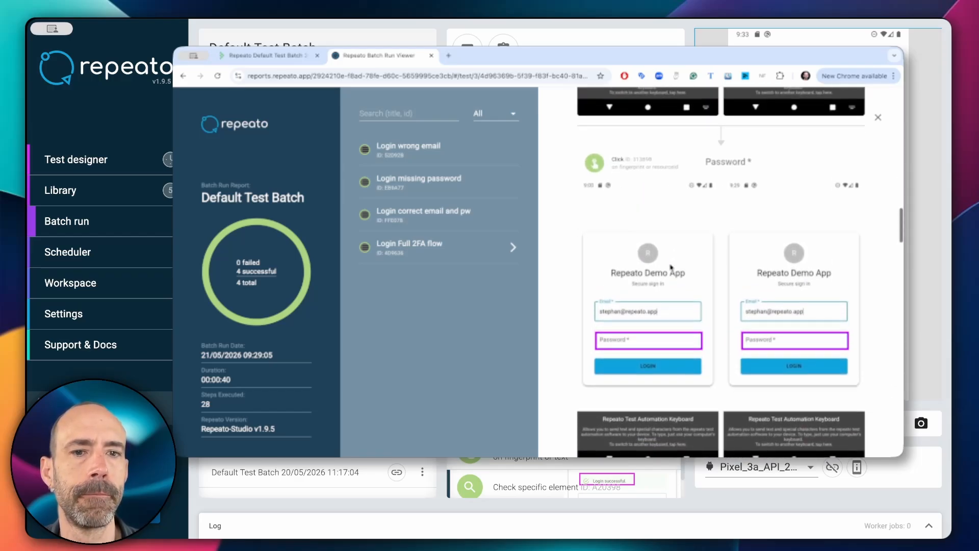
{"action": "scroll", "coordinate": [671, 268], "scroll_direction": "down", "scroll_amount": 1}
{"action": "scroll", "coordinate": [671, 268], "scroll_direction": "up", "scroll_amount": 5}
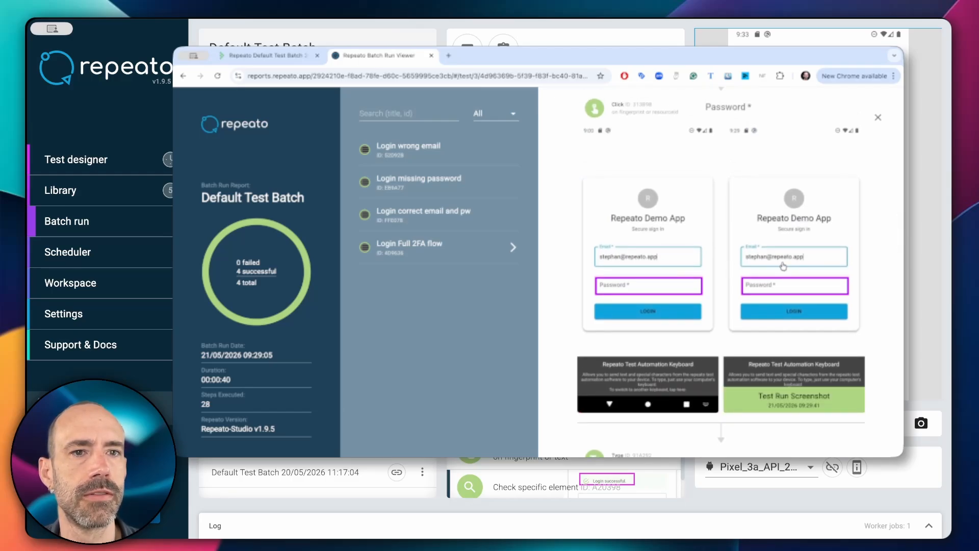
{"action": "scroll", "coordinate": [783, 266], "scroll_direction": "up", "scroll_amount": 5}
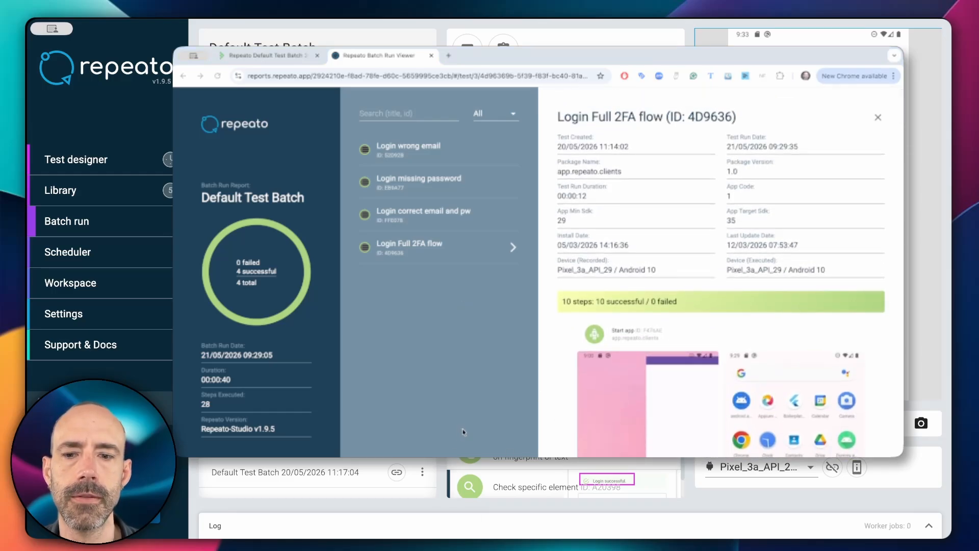
{"action": "key", "text": "super+Tab"}
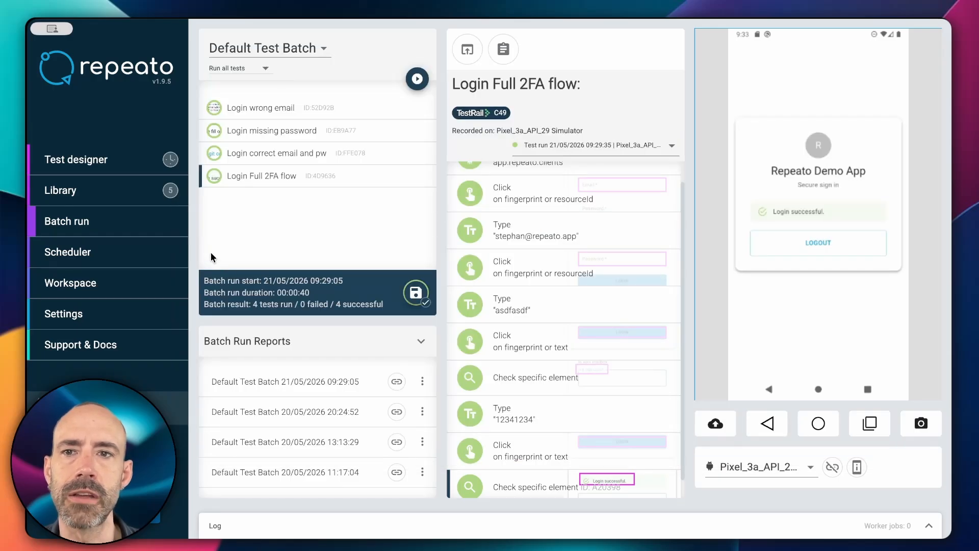
Open the 'Login wrong email' test from the Library for editing in the test designer.
{"action": "left_click", "coordinate": [117, 182]}
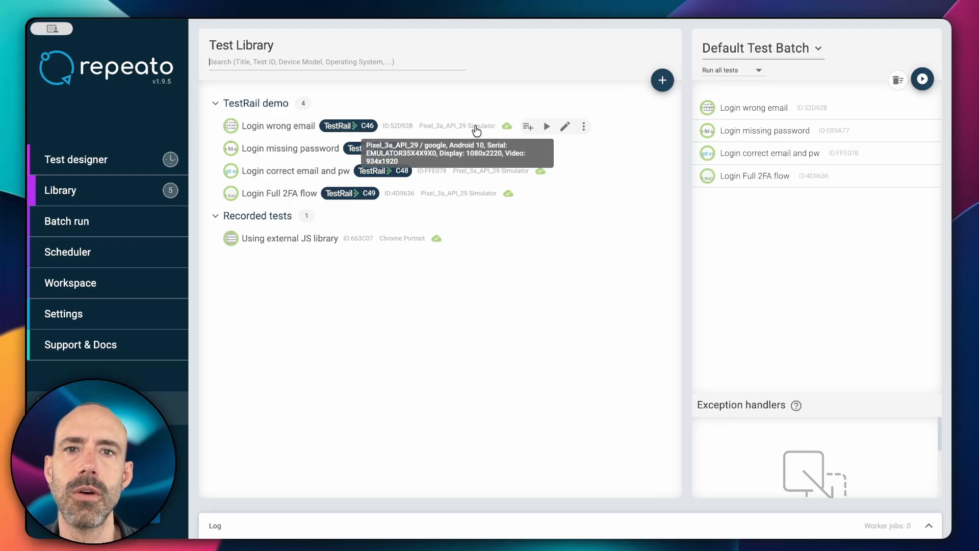
{"action": "left_click", "coordinate": [568, 128]}
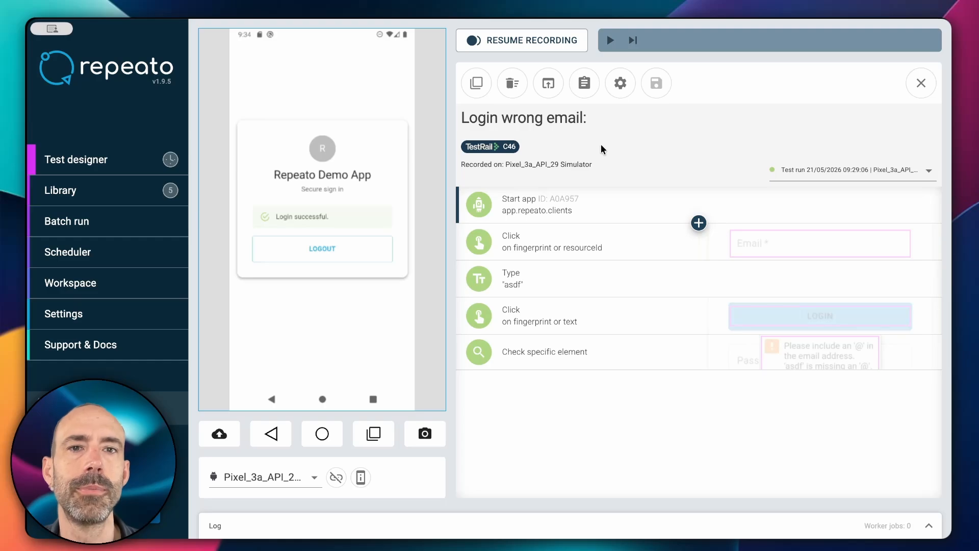
Start a new TestRail export for this test's run, mapped to case C46 - Login: Wrong email.
{"action": "left_click", "coordinate": [585, 85]}
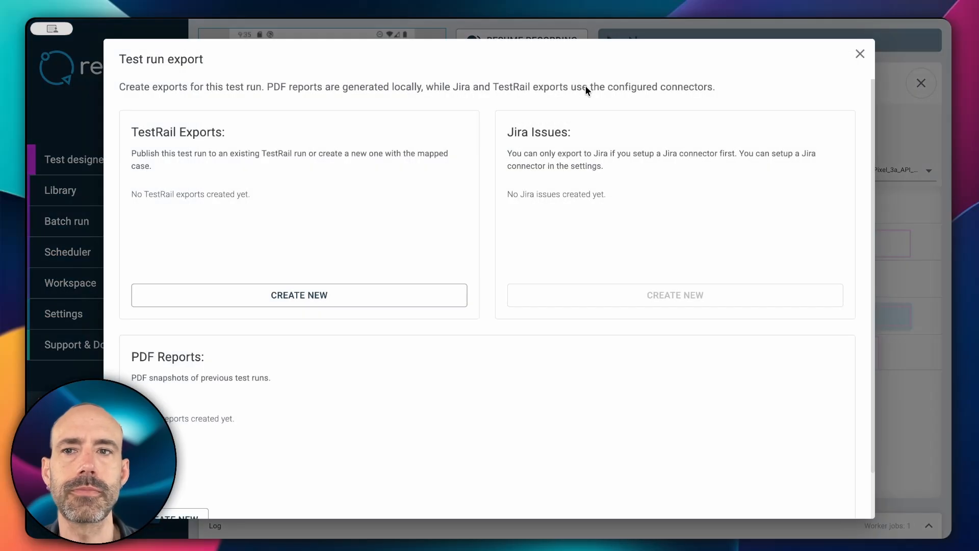
{"action": "left_click", "coordinate": [257, 298]}
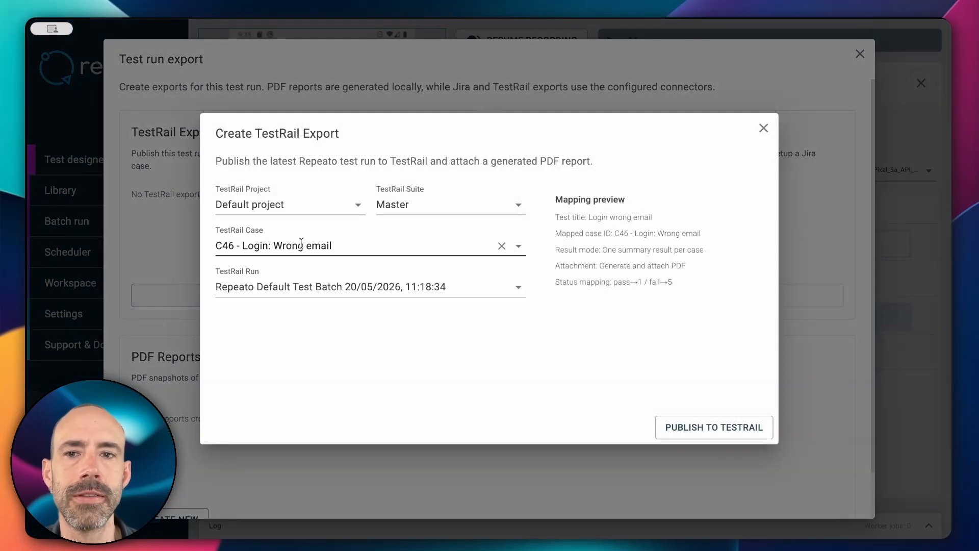